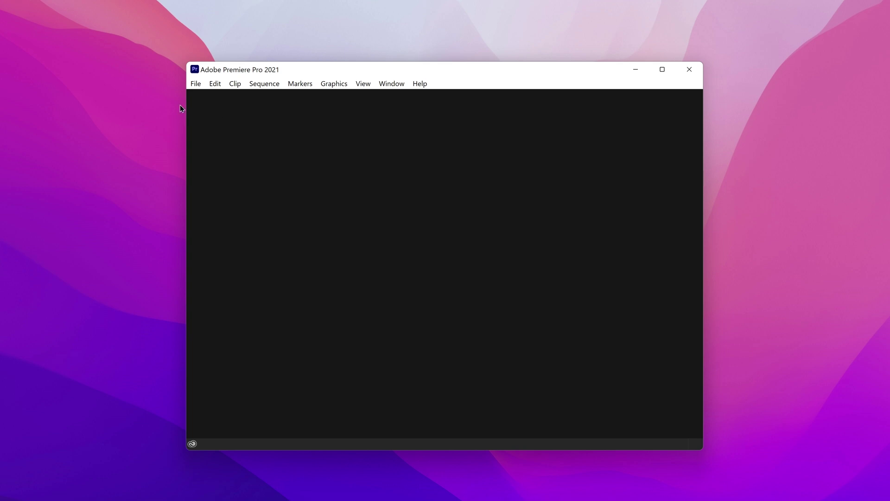
- Open the application preferences at the General settings
{"action": "left_click", "coordinate": [215, 85]}
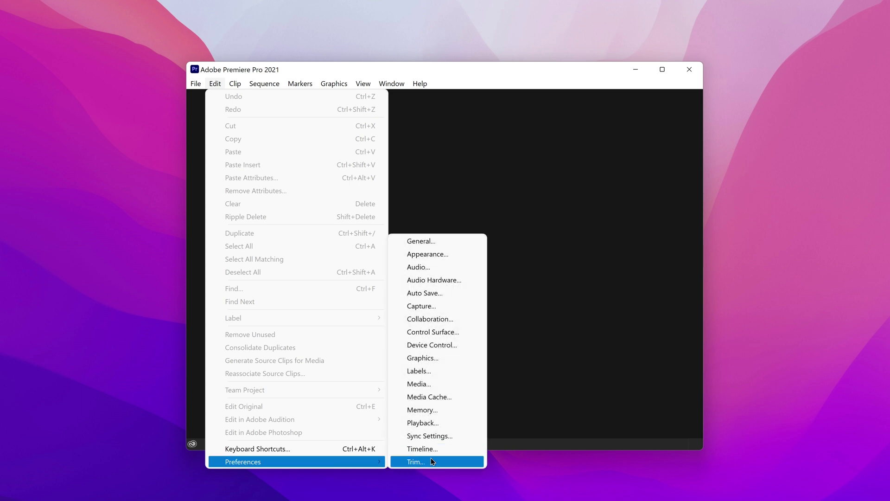
{"action": "mouse_move", "coordinate": [196, 83]}
{"action": "left_click", "coordinate": [234, 70]}
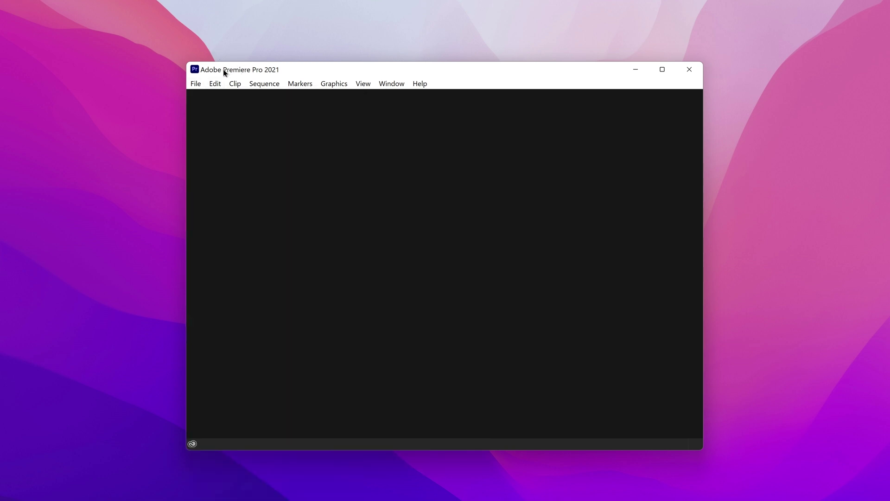
{"action": "left_click", "coordinate": [215, 84]}
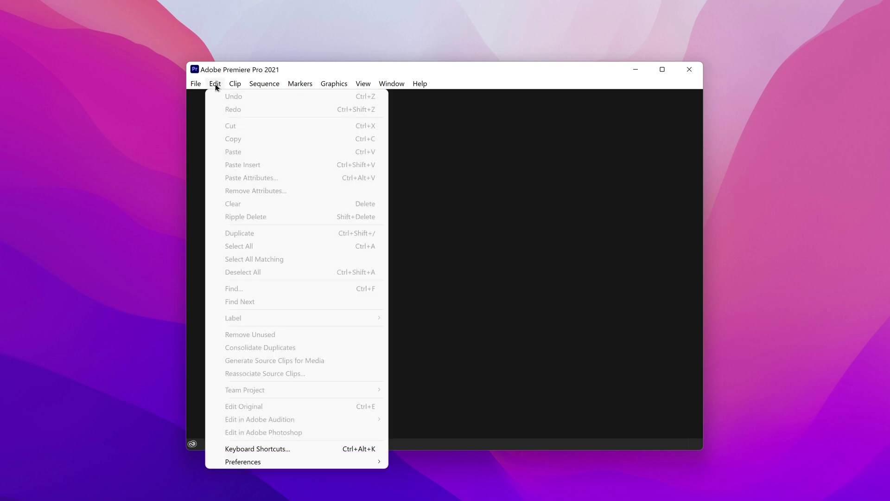
{"action": "mouse_move", "coordinate": [309, 462]}
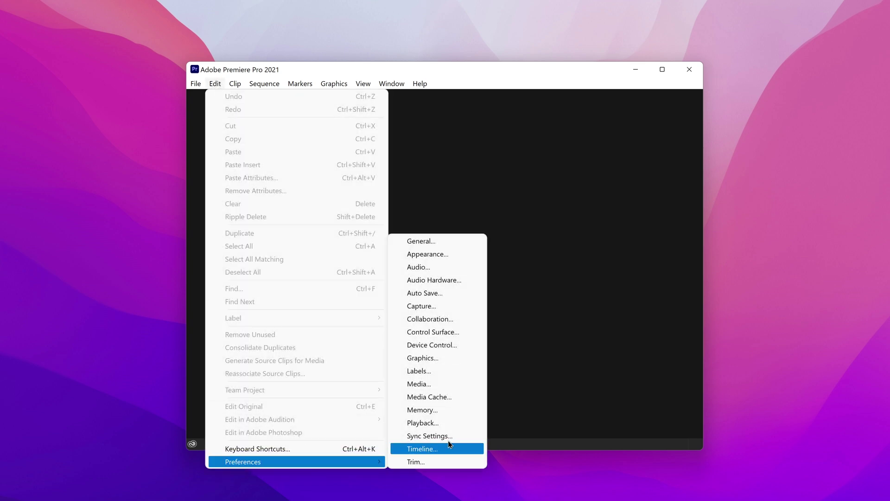
{"action": "left_click", "coordinate": [419, 241]}
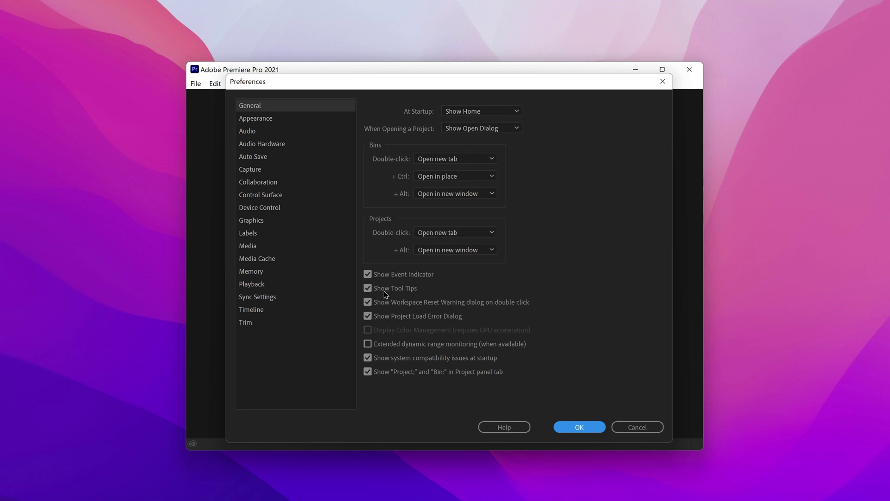
- Set the audio hardware latency to 100 ms in the preferences
{"action": "left_click", "coordinate": [265, 121]}
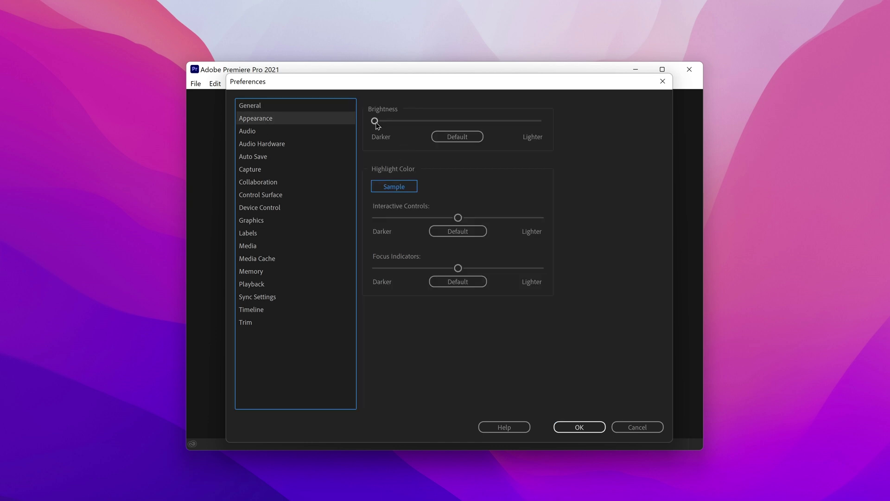
{"action": "key", "text": "Down"}
{"action": "key", "text": "Down"}
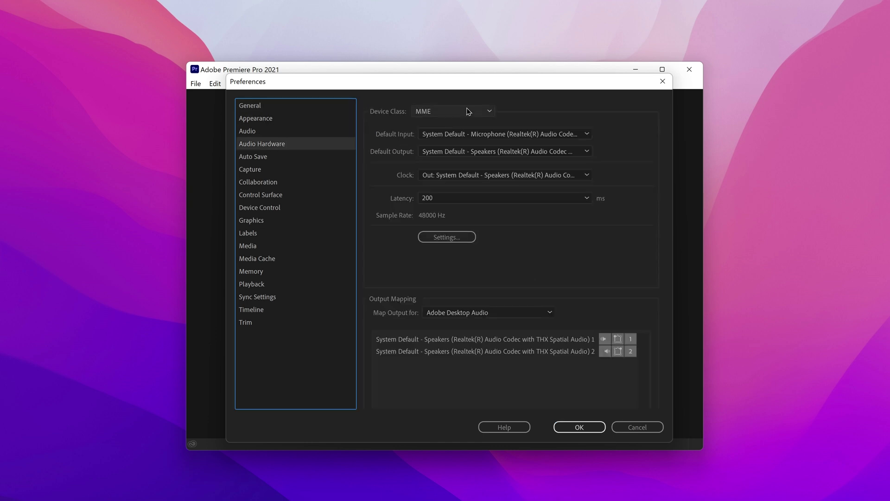
{"action": "left_click", "coordinate": [426, 200]}
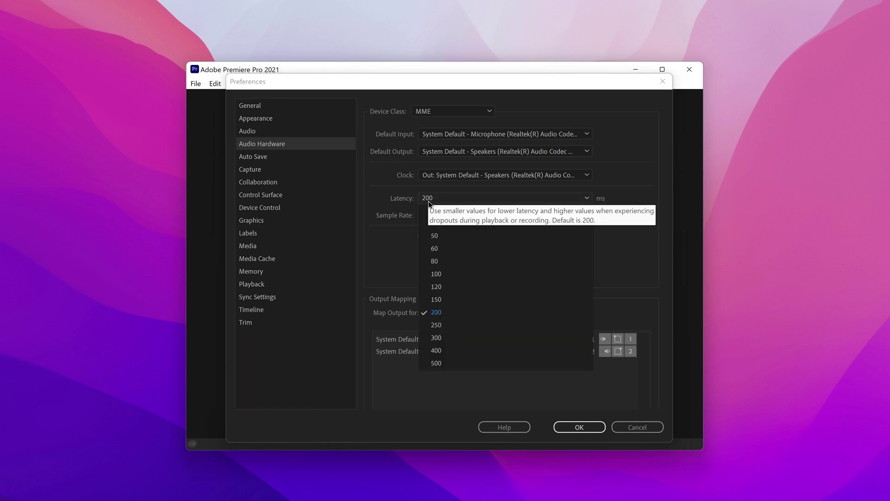
{"action": "left_click", "coordinate": [435, 274]}
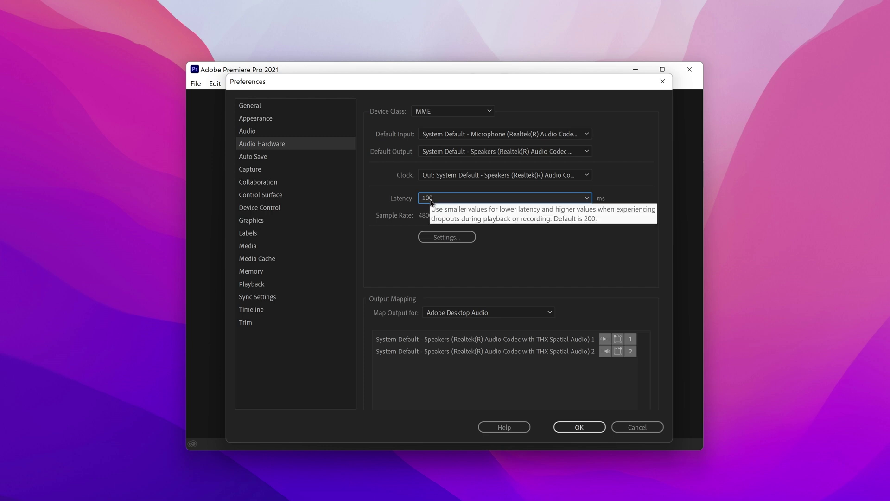
- Enable proxies and turn off automatic refreshing of growing files in the Media preferences
{"action": "left_click", "coordinate": [255, 160]}
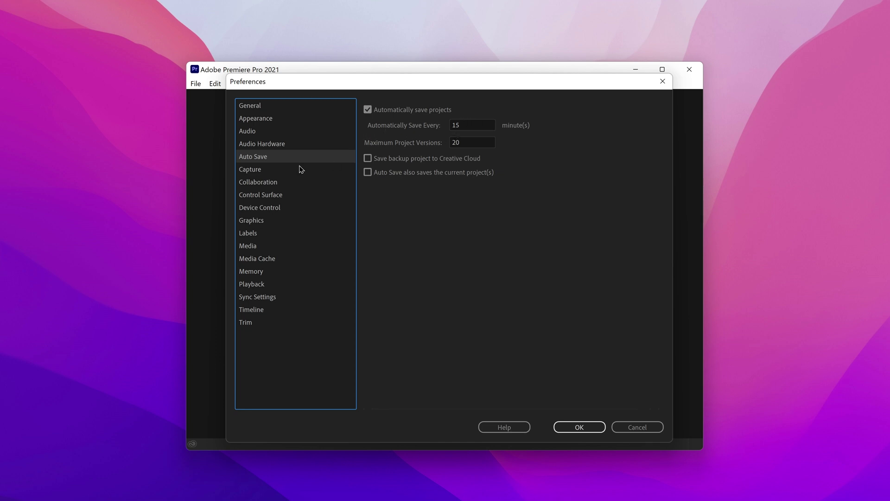
{"action": "left_click", "coordinate": [265, 195]}
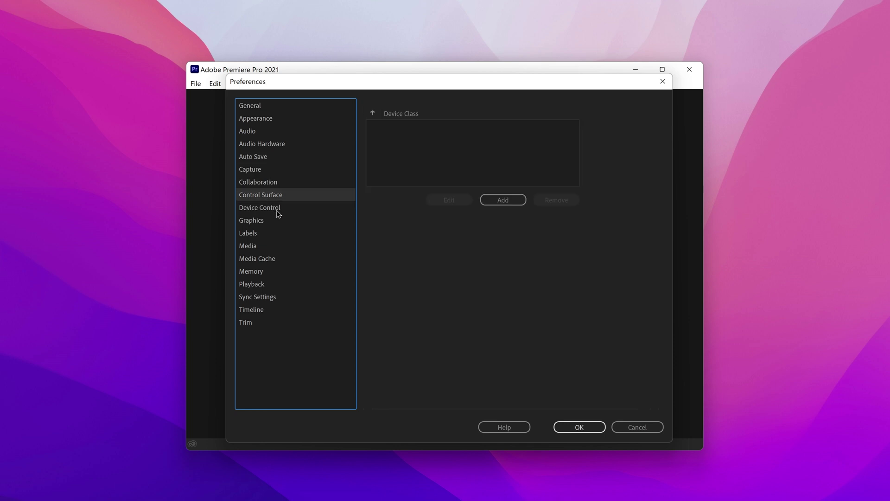
{"action": "left_click", "coordinate": [277, 210]}
{"action": "left_click", "coordinate": [275, 221]}
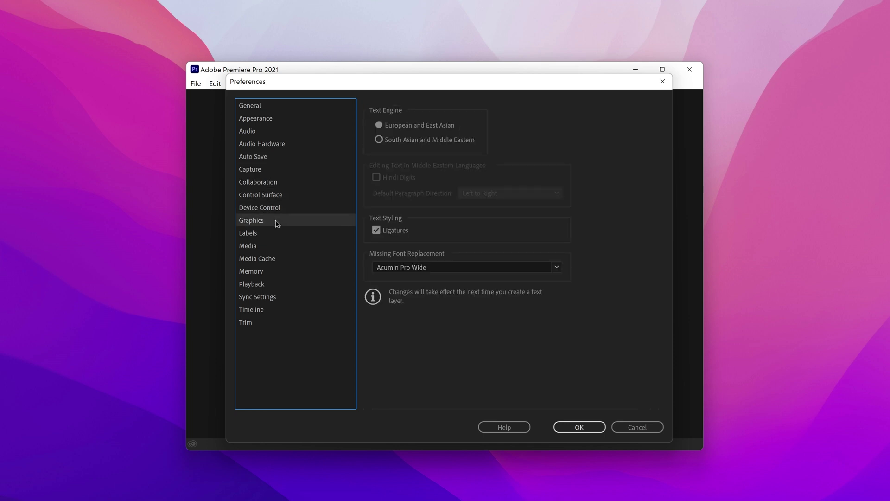
{"action": "left_click", "coordinate": [271, 234]}
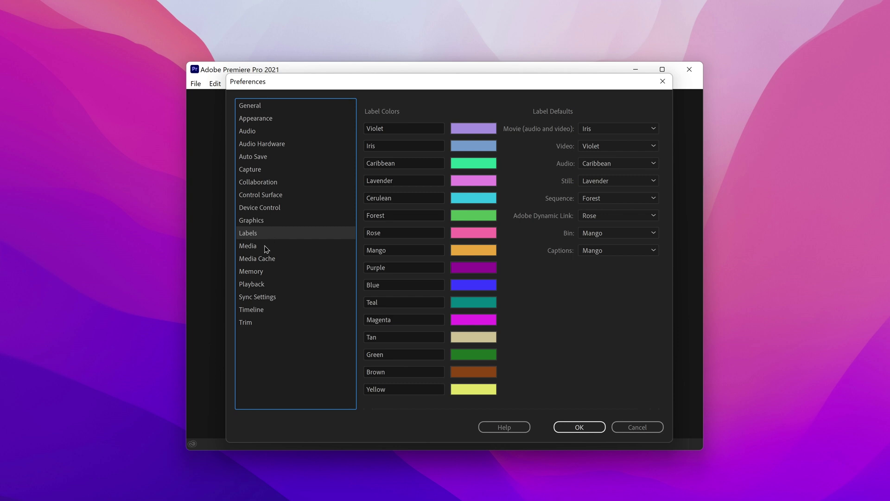
{"action": "left_click", "coordinate": [267, 248]}
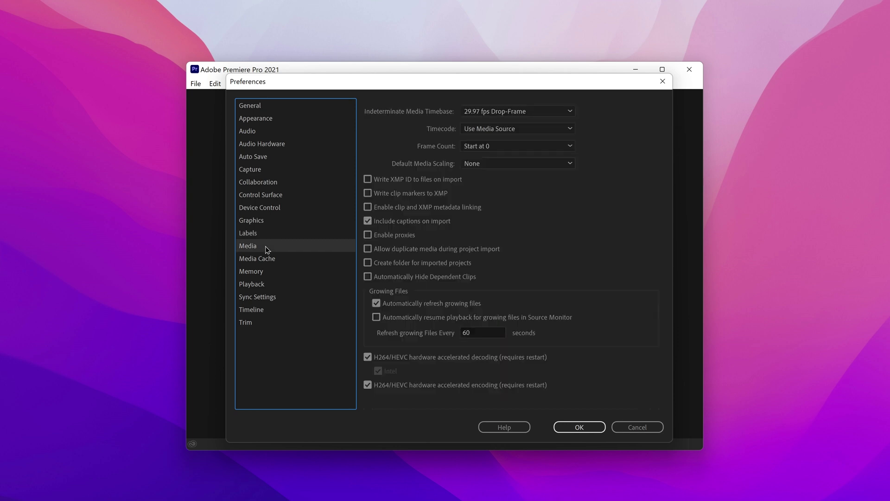
{"action": "left_click", "coordinate": [369, 235]}
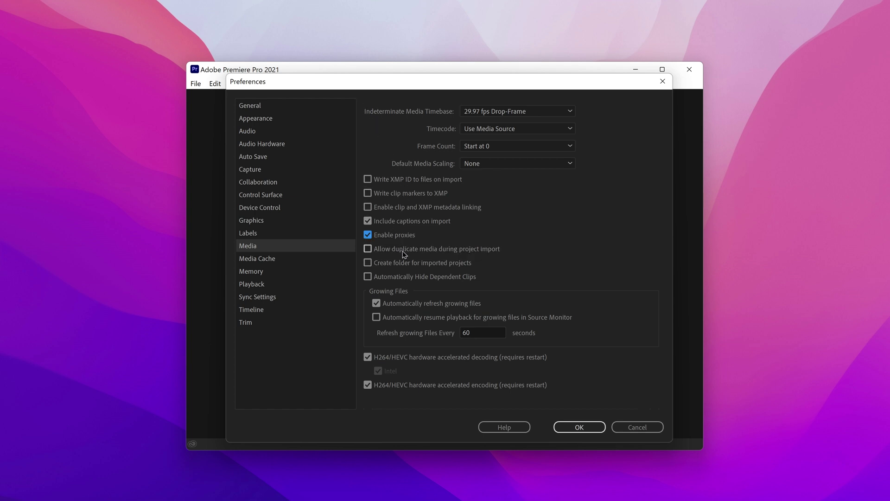
{"action": "left_click", "coordinate": [377, 303]}
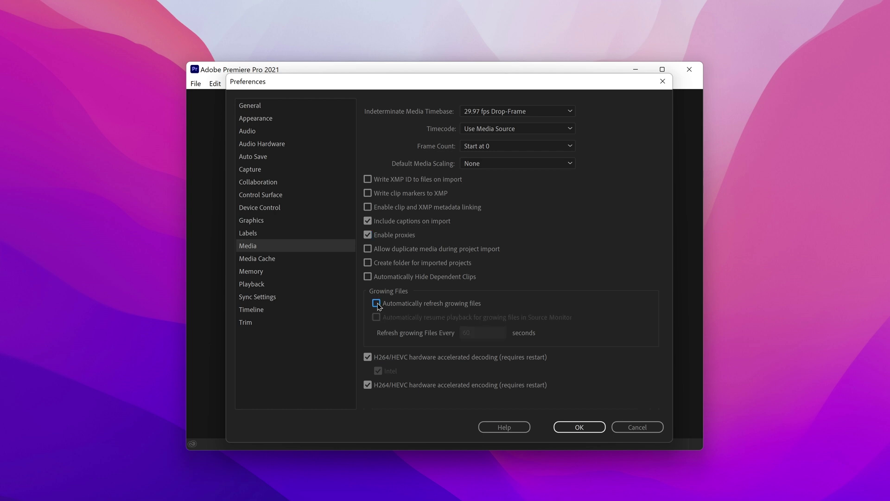
{"action": "mouse_move", "coordinate": [385, 360]}
- Enable automatic deletion of media cache files older than 90 days in the Media Cache preferences
{"action": "left_click", "coordinate": [257, 258]}
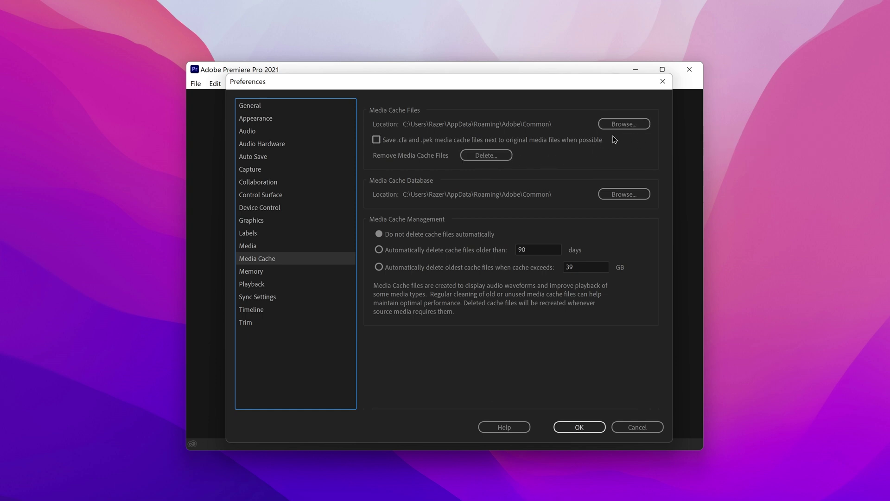
{"action": "left_click", "coordinate": [623, 123]}
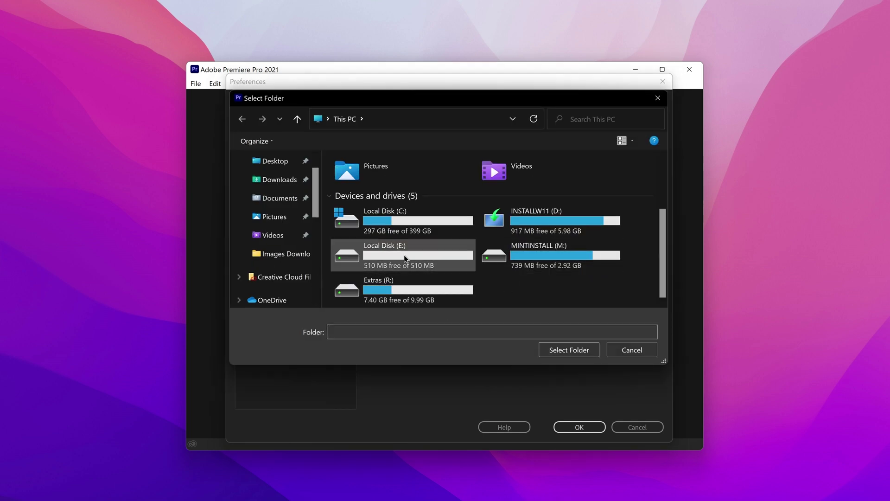
{"action": "left_click", "coordinate": [632, 349]}
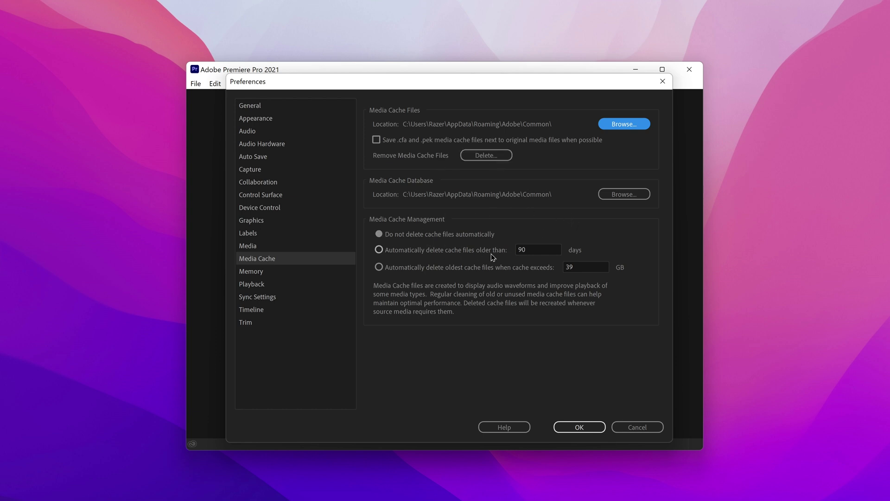
{"action": "left_click", "coordinate": [425, 254]}
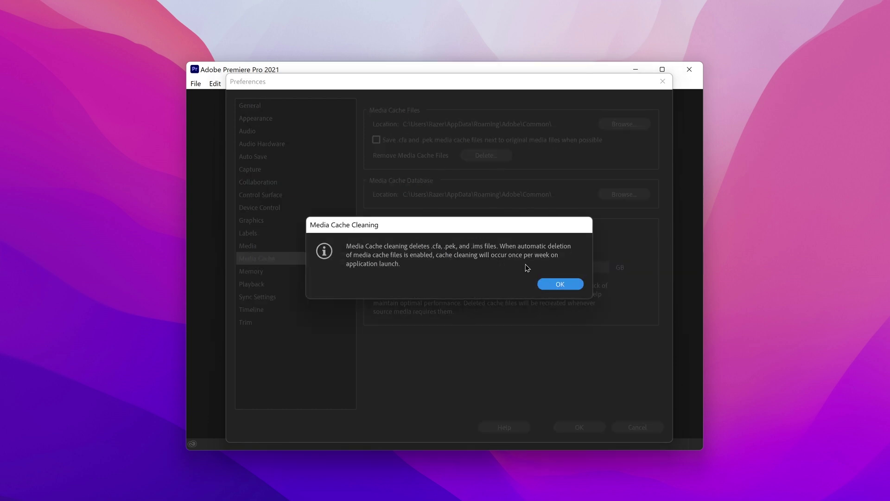
{"action": "left_click", "coordinate": [560, 284]}
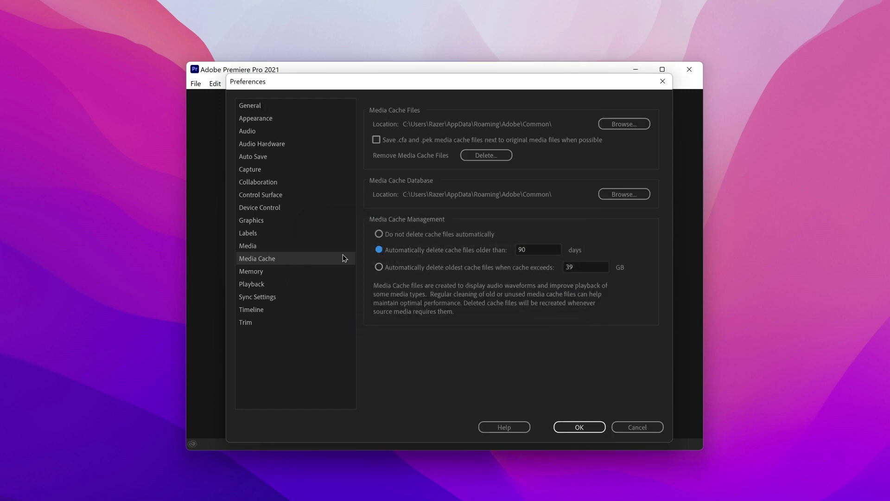
- Reserve 3 GB of RAM for other applications and optimize rendering for Performance in the Memory preferences
{"action": "left_click", "coordinate": [298, 272]}
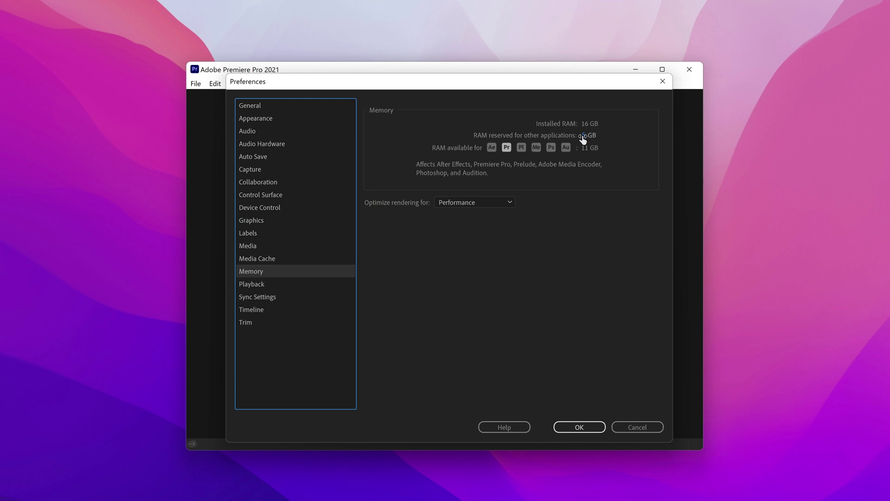
{"action": "left_click_drag", "start_coordinate": [582, 139], "coordinate": [522, 143]}
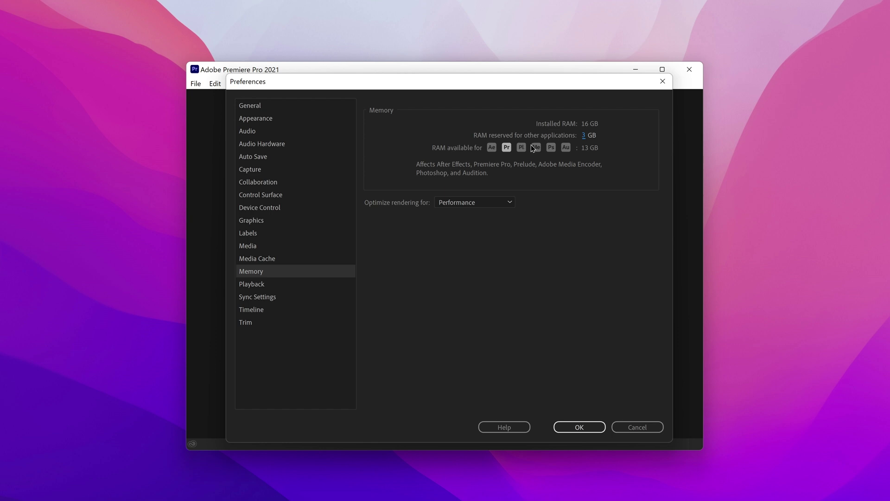
{"action": "left_click", "coordinate": [461, 207]}
{"action": "left_click", "coordinate": [460, 214]}
- Disable Mercury Transmit in the Playback preferences and apply all the preference changes
{"action": "left_click", "coordinate": [259, 282]}
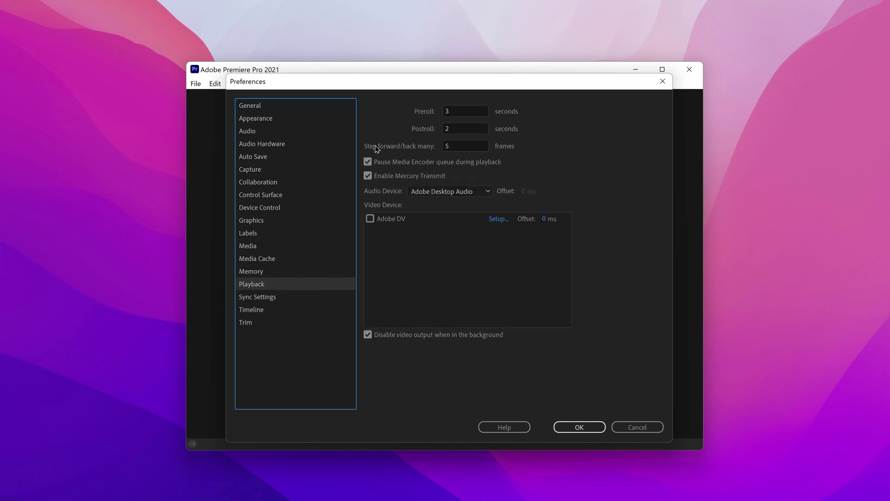
{"action": "left_click", "coordinate": [368, 176]}
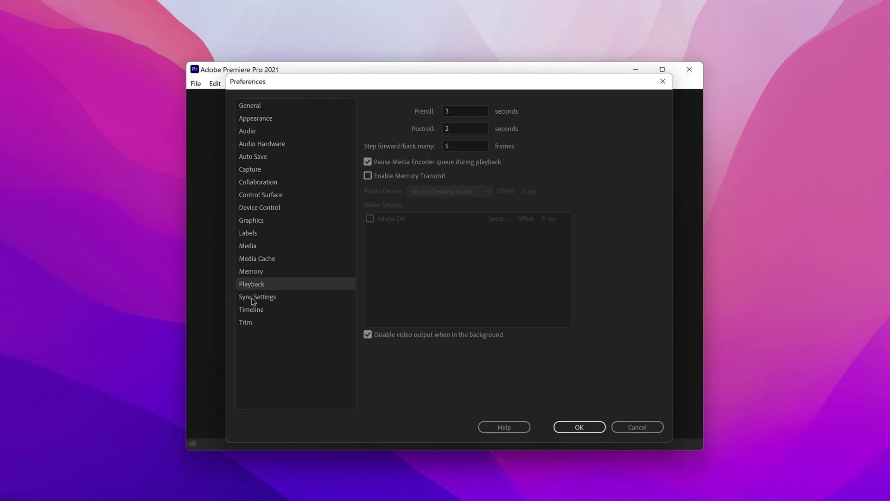
{"action": "left_click", "coordinate": [268, 297]}
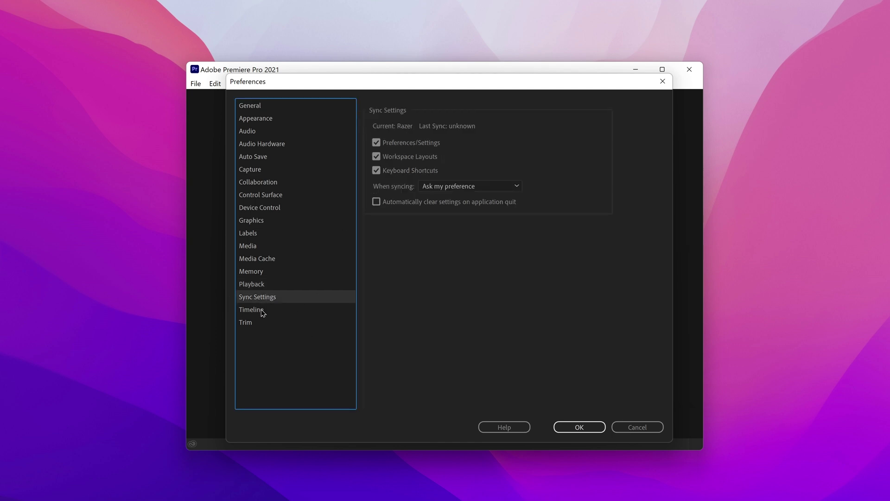
{"action": "left_click", "coordinate": [262, 310]}
{"action": "left_click", "coordinate": [262, 321]}
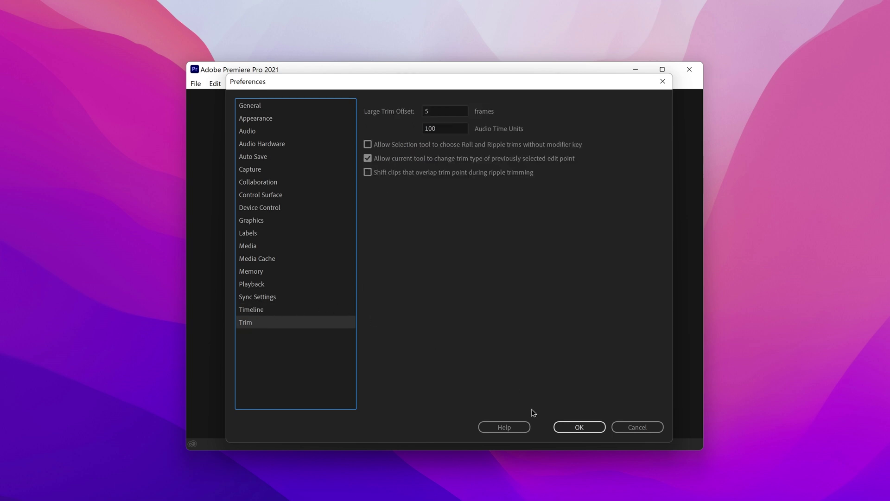
{"action": "left_click", "coordinate": [584, 428]}
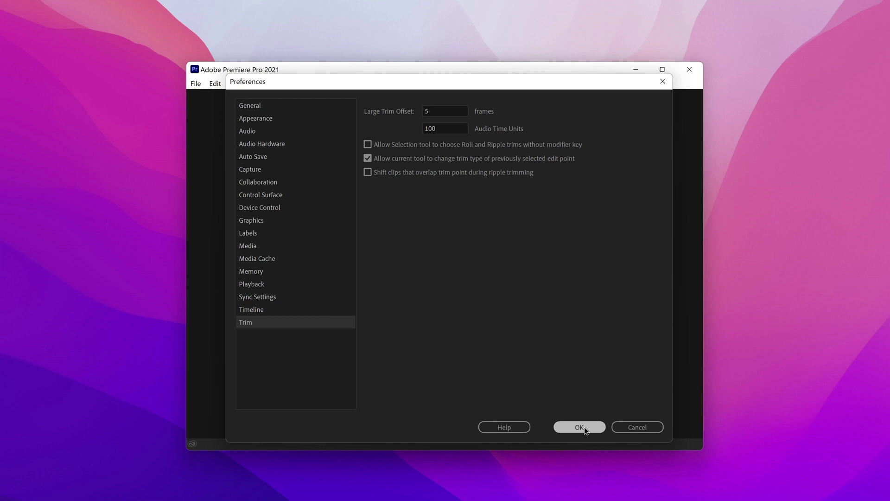
- Start a new project and choose Mercury Playback Engine GPU Acceleration (OpenCL) as its renderer
{"action": "left_click", "coordinate": [196, 84]}
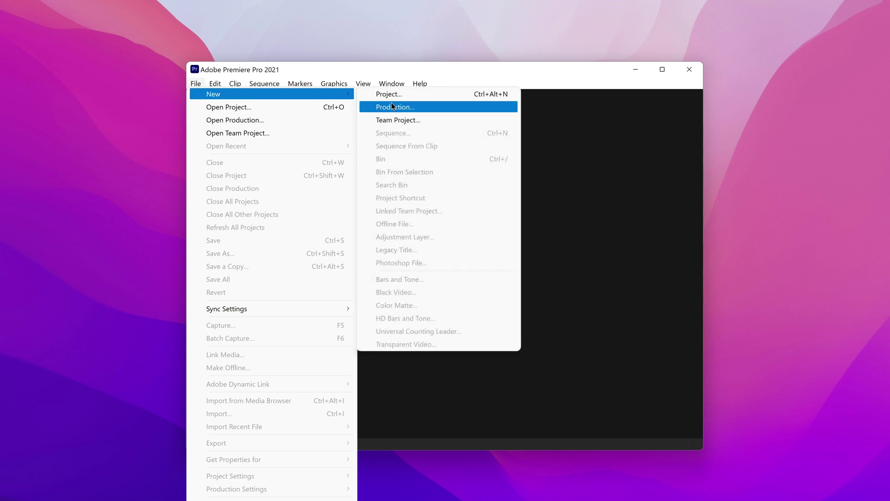
{"action": "left_click", "coordinate": [401, 96]}
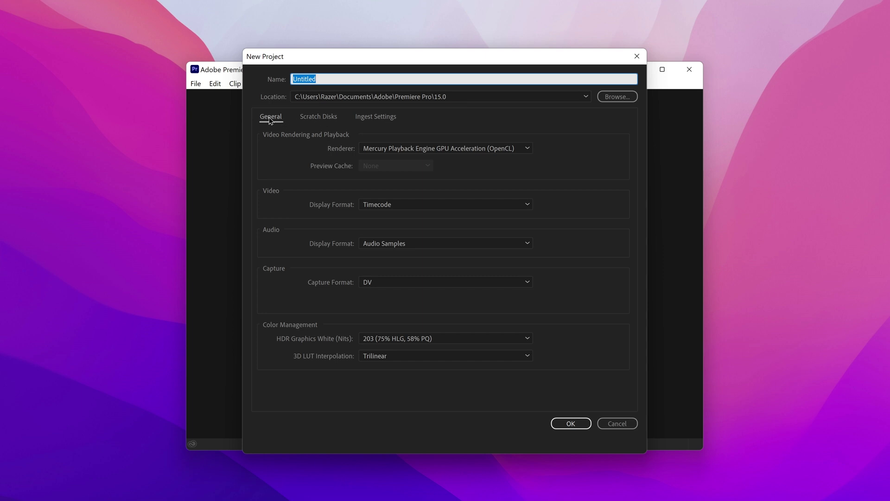
{"action": "left_click", "coordinate": [393, 150]}
{"action": "left_click", "coordinate": [393, 151]}
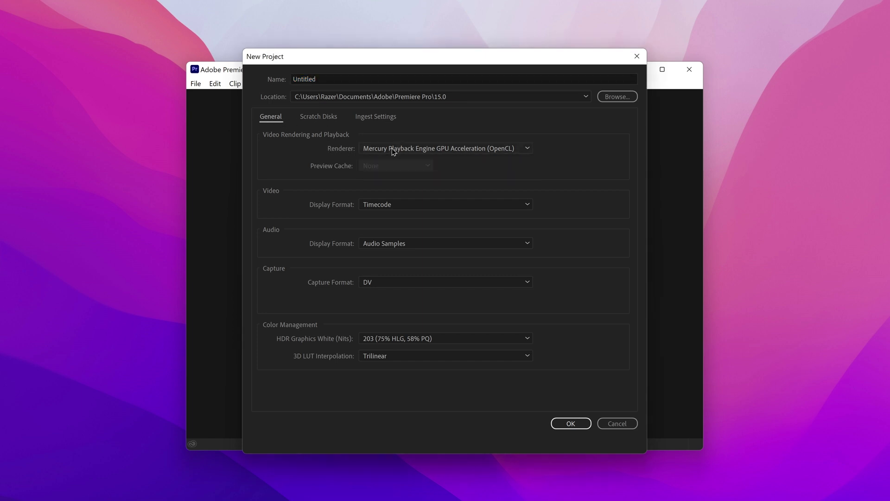
{"action": "left_click", "coordinate": [364, 152]}
{"action": "left_click", "coordinate": [380, 173]}
{"action": "left_click", "coordinate": [474, 152]}
{"action": "left_click", "coordinate": [453, 160]}
{"action": "left_click", "coordinate": [407, 153]}
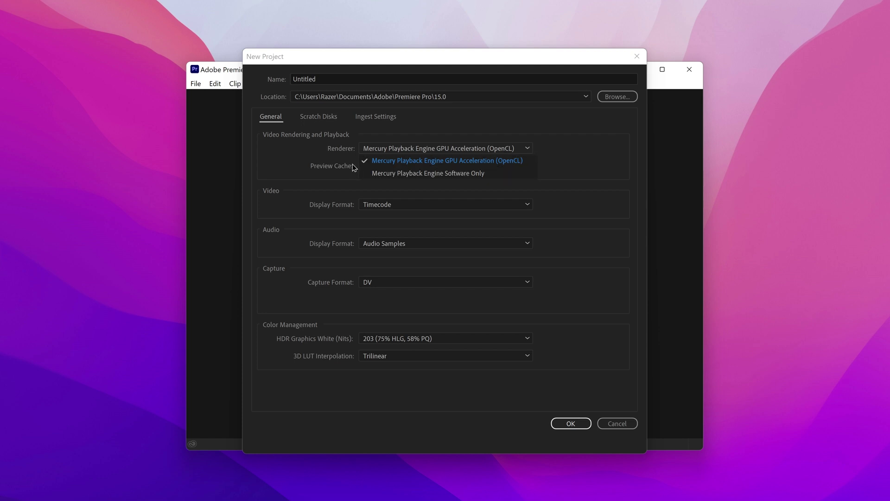
{"action": "left_click", "coordinate": [398, 162]}
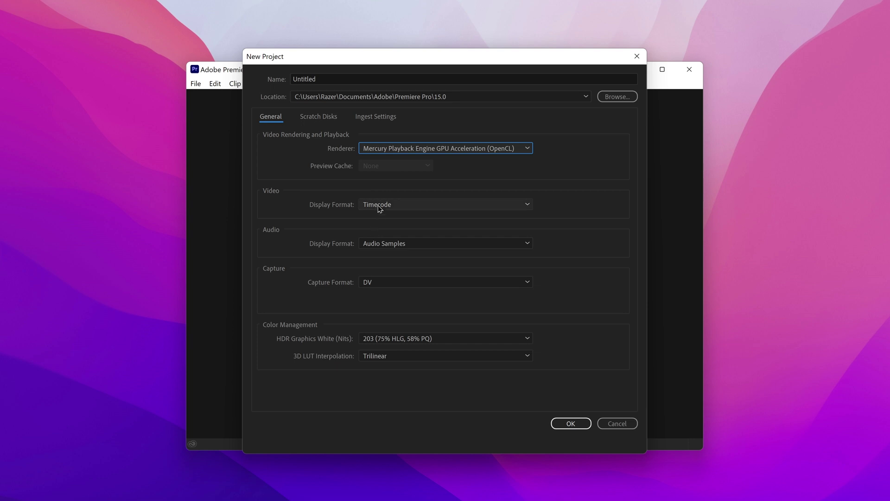
- Examine the drives available for the Captured Video scratch disk in the new project's settings, without choosing another folder
{"action": "left_click", "coordinate": [314, 121]}
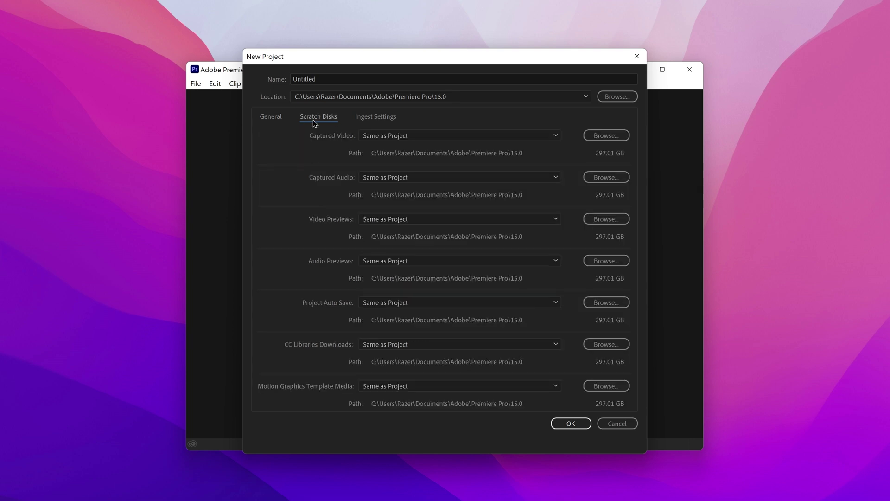
{"action": "left_click", "coordinate": [604, 136]}
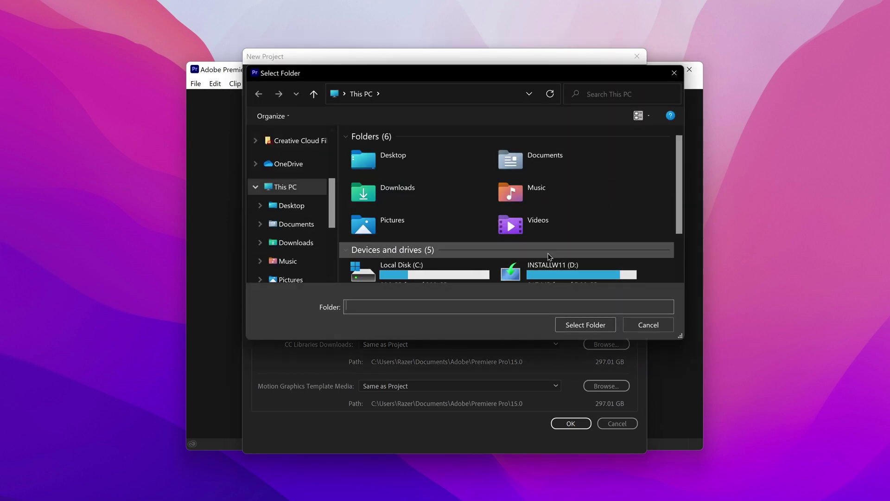
{"action": "scroll", "coordinate": [449, 253], "scroll_direction": "down", "scroll_amount": 2}
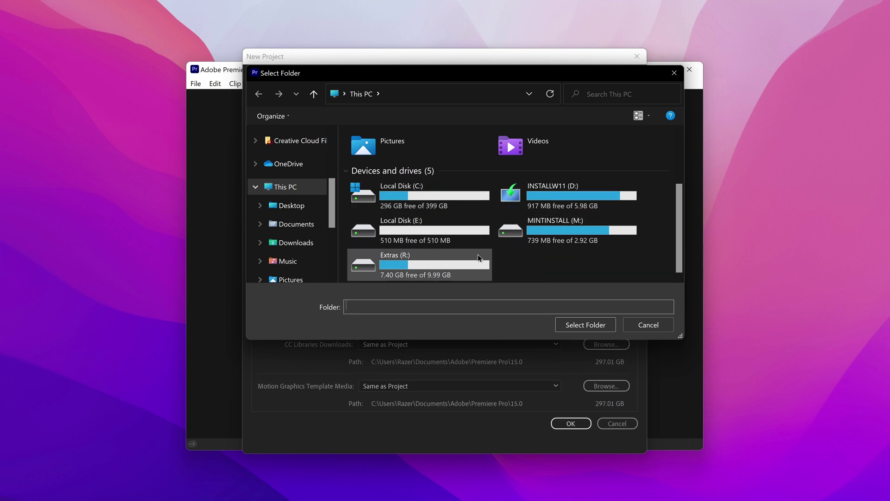
{"action": "left_click", "coordinate": [642, 327]}
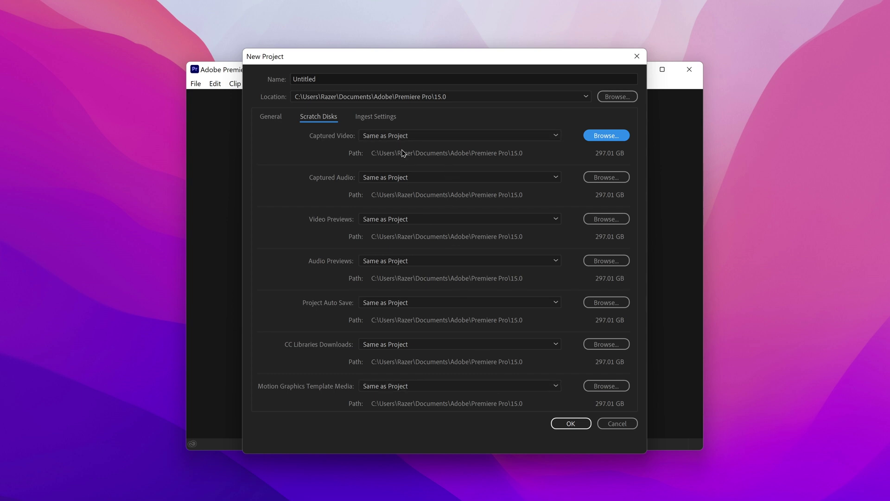
- Create the Untitled project with the current settings and close the Learn panel in its workspace
{"action": "left_click", "coordinate": [569, 424]}
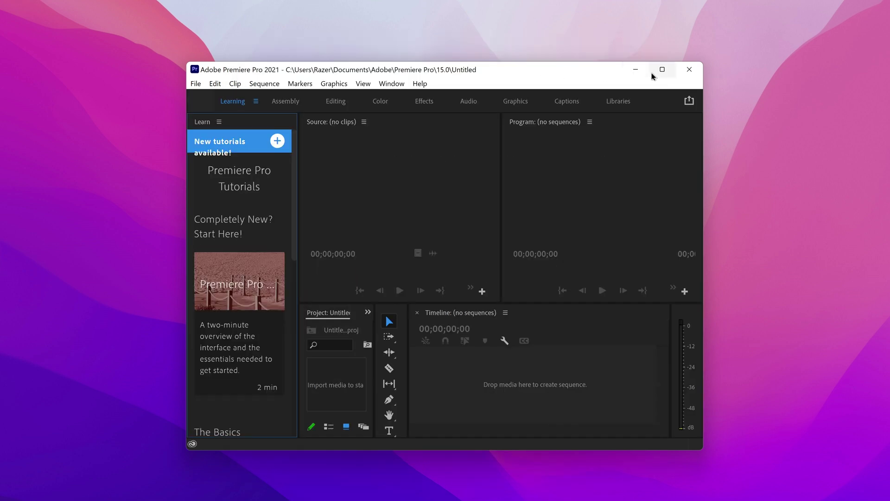
{"action": "left_click", "coordinate": [218, 122]}
{"action": "left_click", "coordinate": [236, 124]}
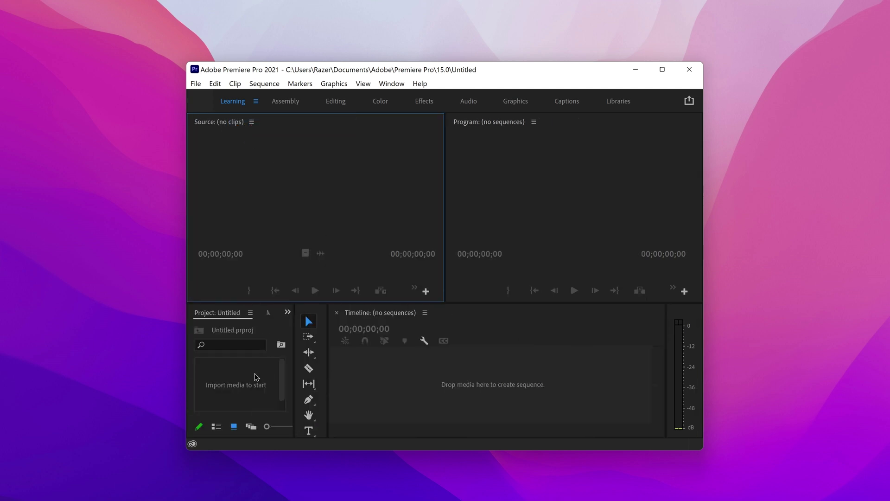
{"action": "double_click", "coordinate": [235, 393]}
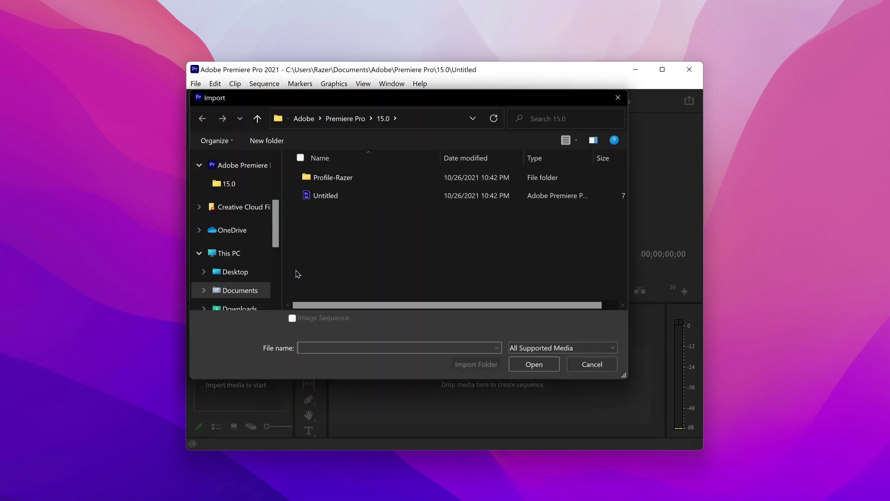
{"action": "left_click", "coordinate": [234, 272]}
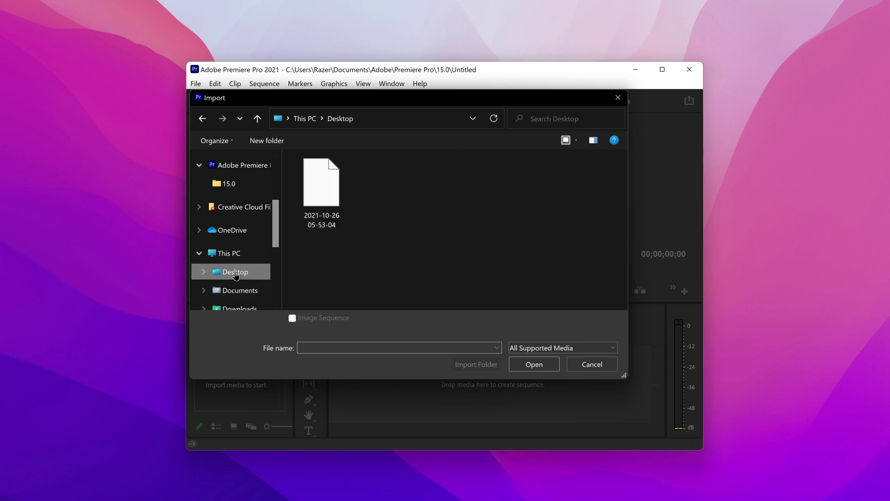
{"action": "left_click", "coordinate": [324, 197]}
{"action": "left_click", "coordinate": [528, 364]}
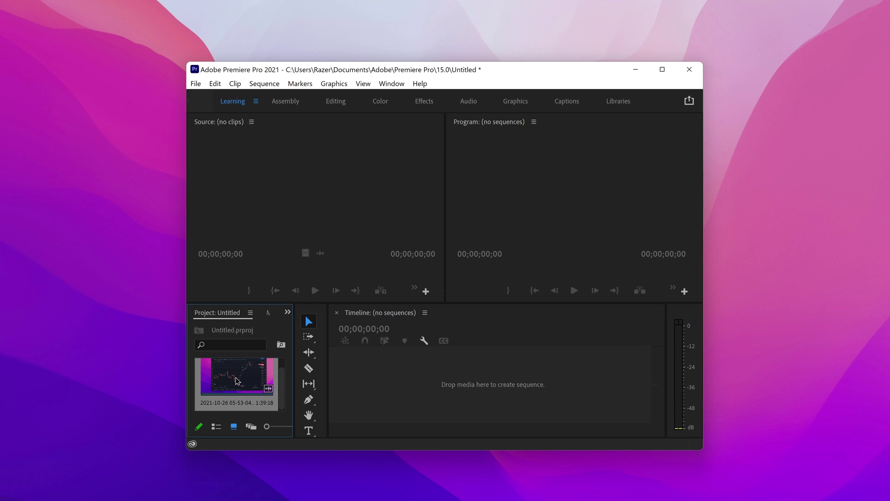
- Create a proxy for the imported clip with the H.264 Low Resolution Proxy preset, stored next to the original media in the Proxy folder
{"action": "right_click", "coordinate": [236, 381]}
{"action": "mouse_move", "coordinate": [287, 356]}
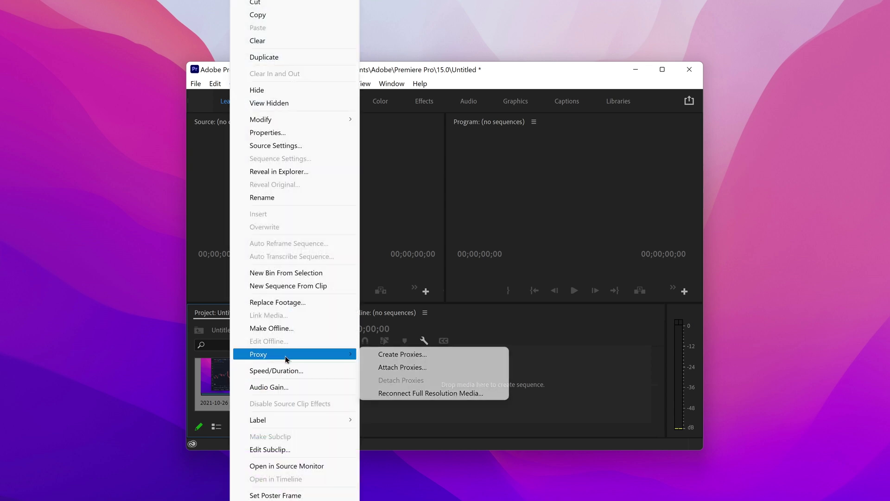
{"action": "left_click", "coordinate": [384, 355]}
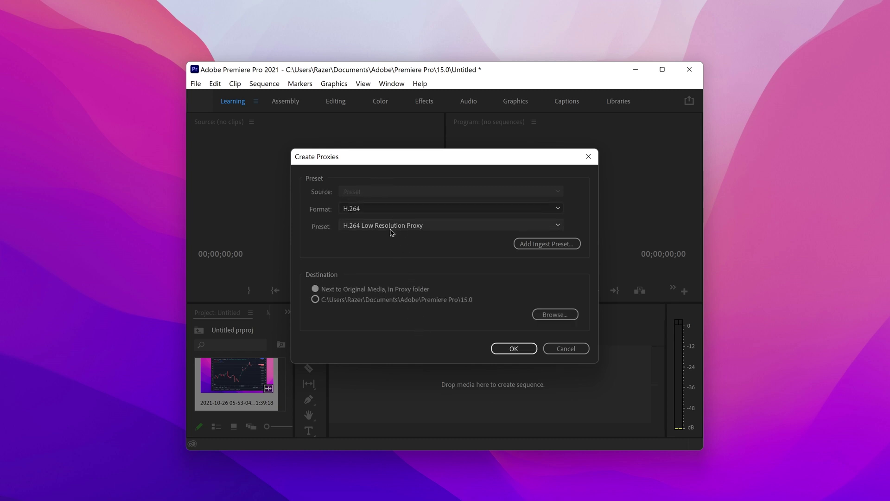
{"action": "left_click", "coordinate": [514, 348]}
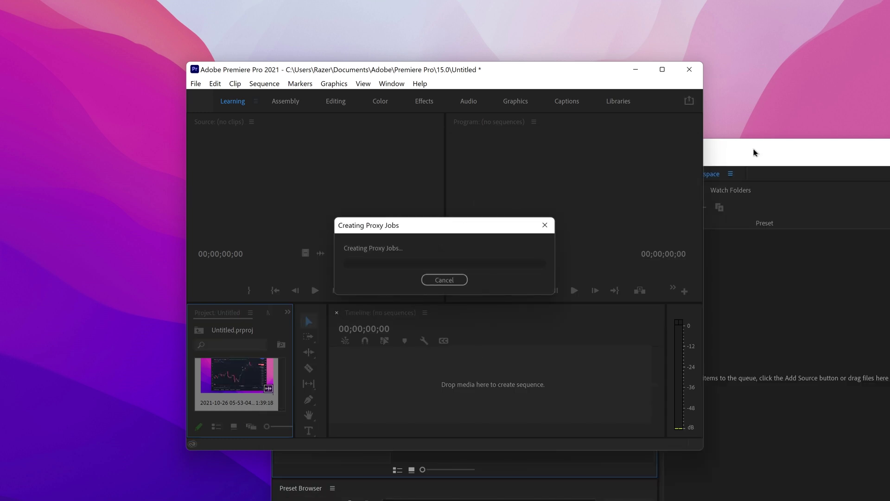
- Switch to Adobe Media Encoder to monitor the proxy encoding job, and return to Premiere Pro when it is done
{"action": "left_click", "coordinate": [753, 149]}
{"action": "left_click_drag", "start_coordinate": [753, 149], "coordinate": [500, 0]}
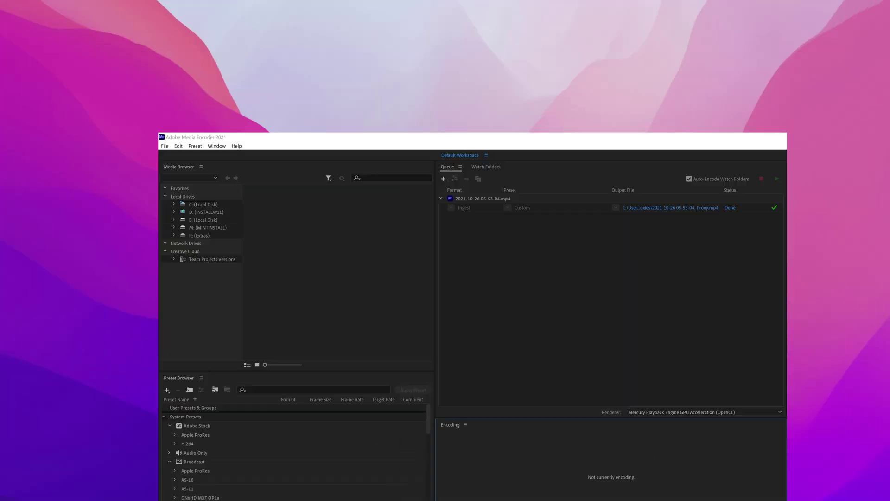
{"action": "key", "text": "super+q"}
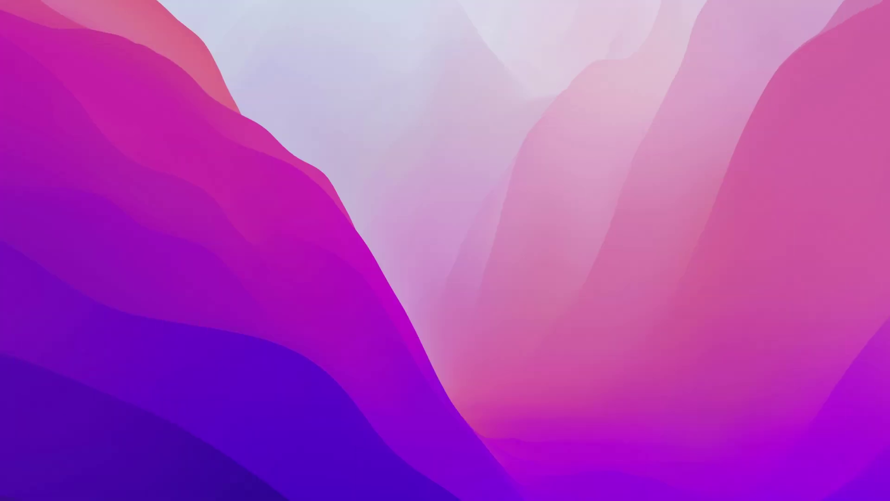
{"action": "right_click", "coordinate": [510, 495]}
{"action": "left_click", "coordinate": [507, 487]}
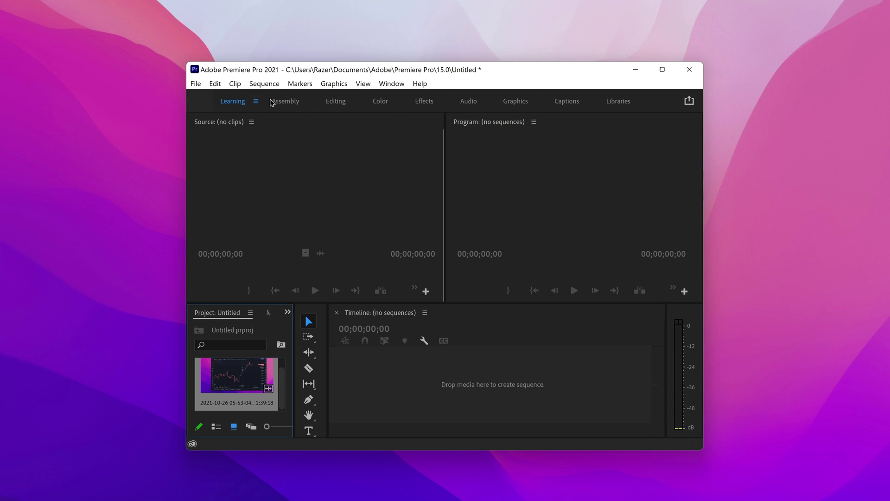
- Switch to the Editing workspace and place the imported clip in the empty timeline to create a sequence from it
{"action": "left_click", "coordinate": [328, 103]}
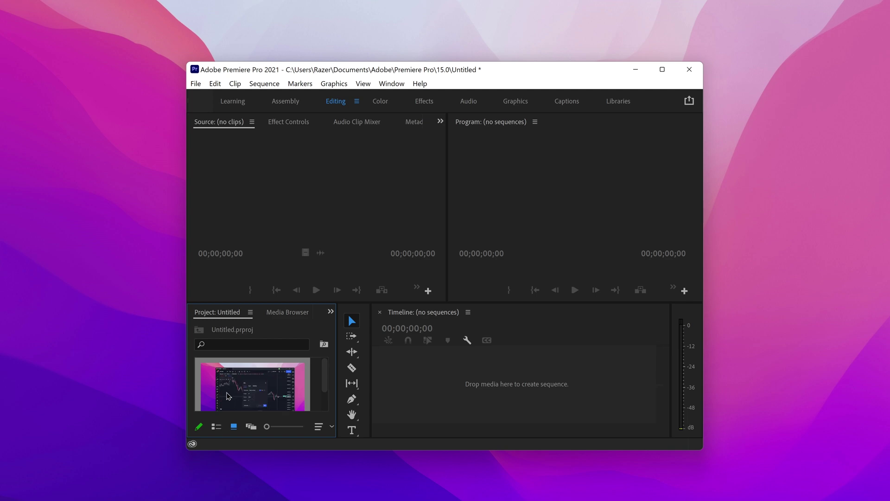
{"action": "left_click_drag", "start_coordinate": [234, 396], "coordinate": [449, 380]}
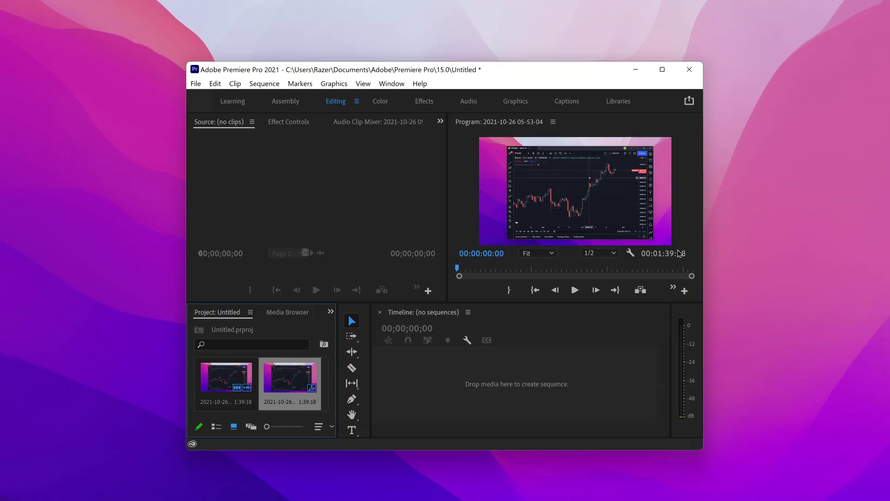
- Add the Toggle Proxies button to the Program Monitor's transport controls
{"action": "left_click", "coordinate": [673, 294]}
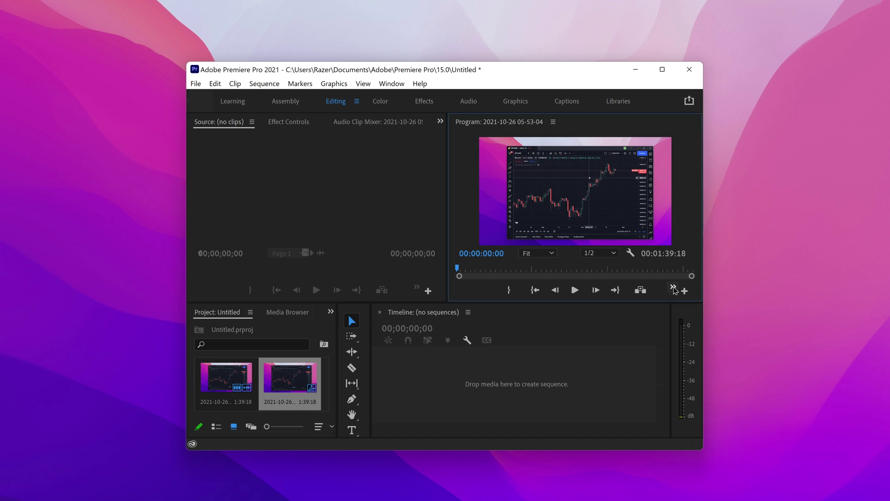
{"action": "left_click", "coordinate": [684, 291]}
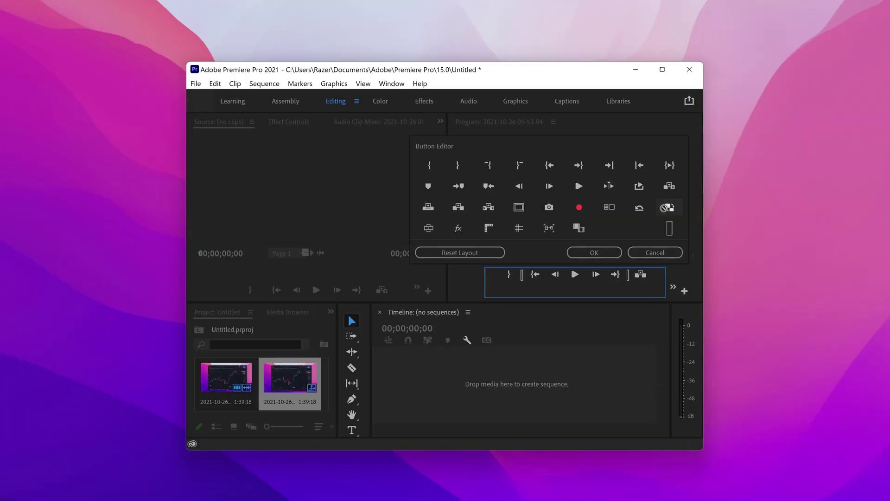
{"action": "left_click_drag", "start_coordinate": [670, 213], "coordinate": [502, 278]}
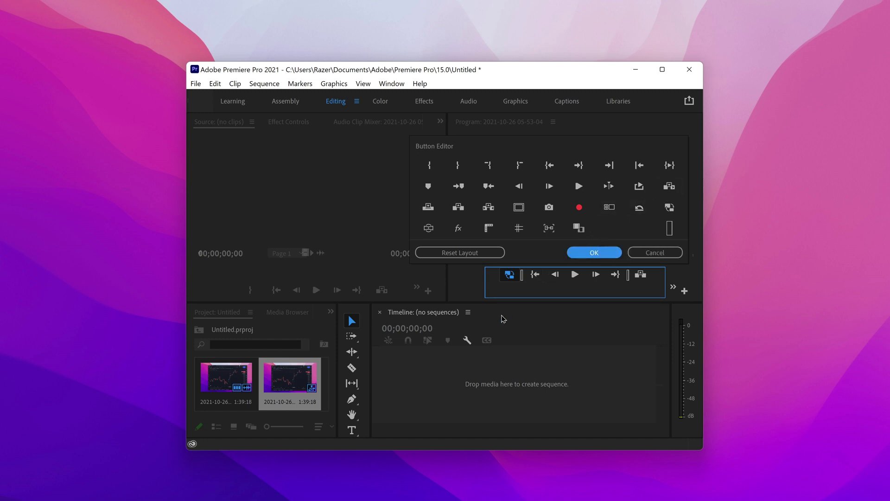
{"action": "left_click", "coordinate": [593, 253]}
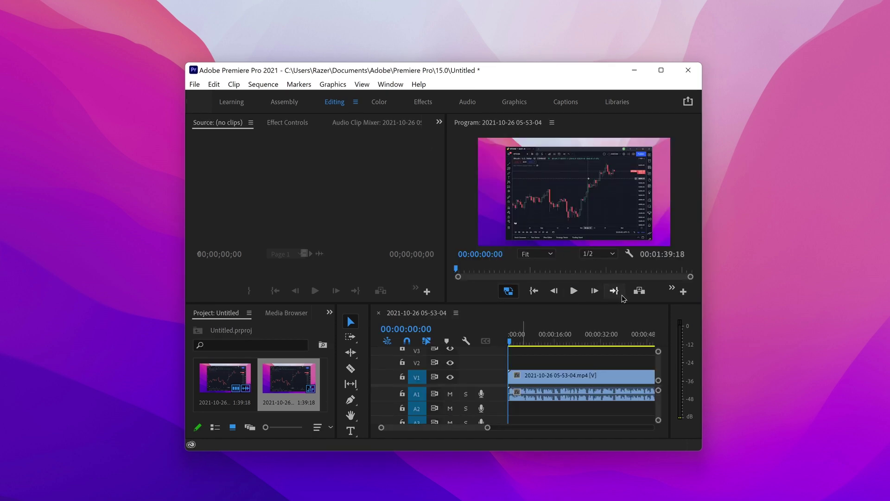
- Try out the Program Monitor's proxy toggle by switching proxies off and on again
{"action": "left_click", "coordinate": [509, 291]}
{"action": "left_click", "coordinate": [508, 292]}
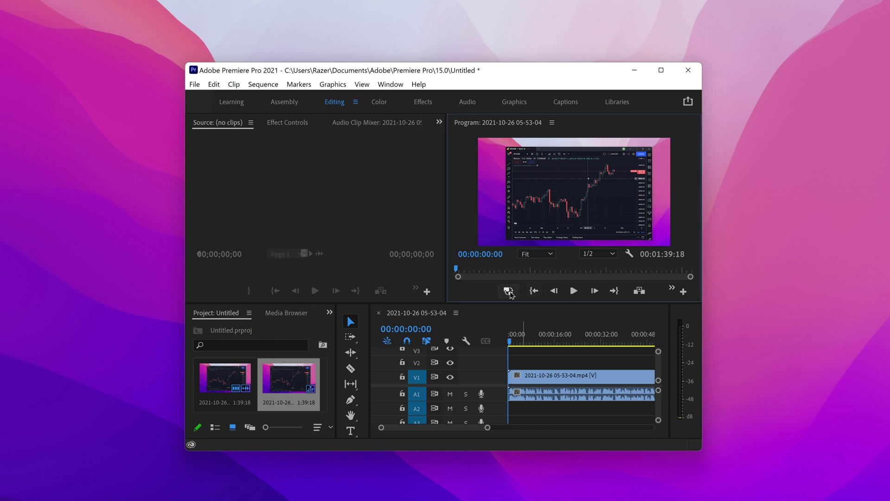
{"action": "left_click", "coordinate": [509, 291]}
- Enlarge the application window by widening it on both sides and extending it upward
{"action": "left_click_drag", "start_coordinate": [702, 313], "coordinate": [832, 315]}
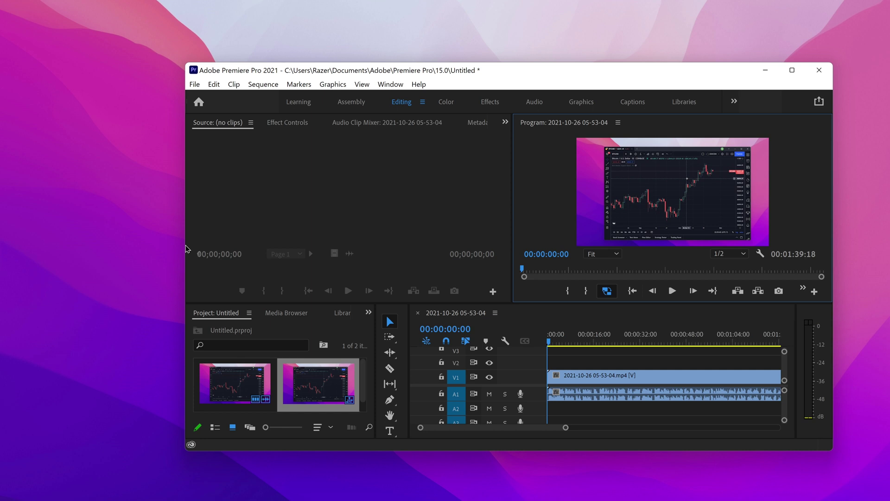
{"action": "left_click_drag", "start_coordinate": [180, 251], "coordinate": [28, 254]}
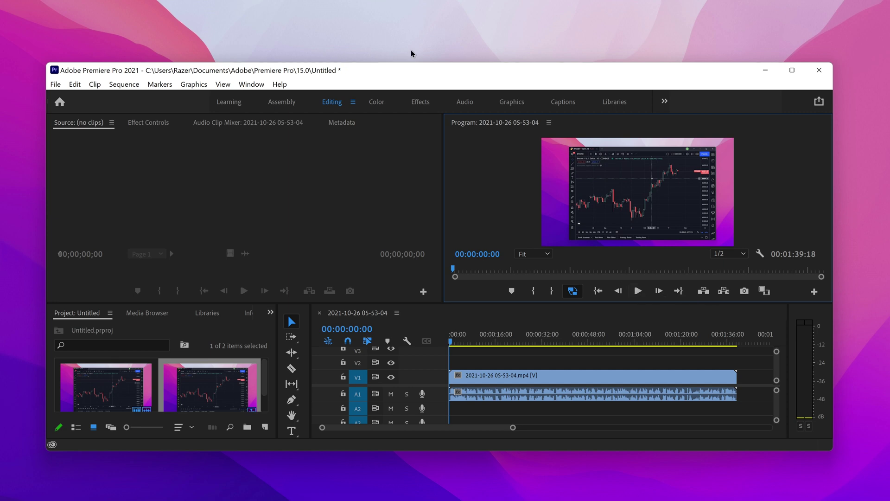
{"action": "left_click_drag", "start_coordinate": [410, 62], "coordinate": [419, 20]}
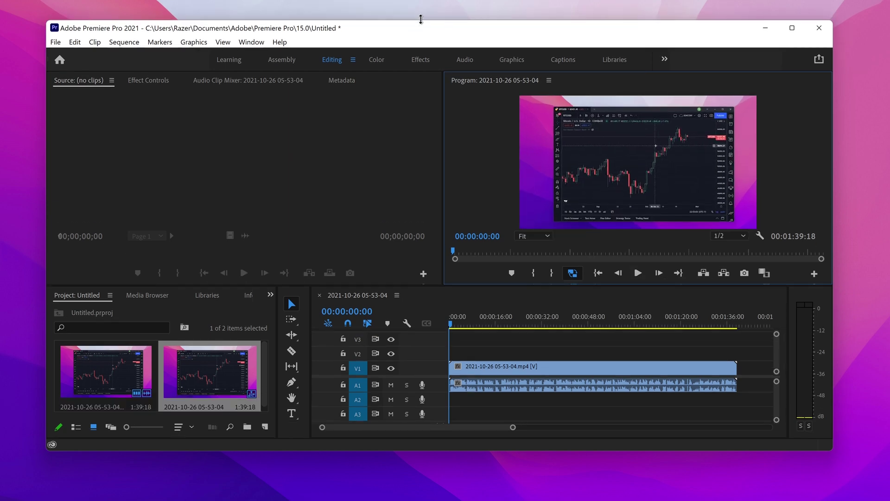
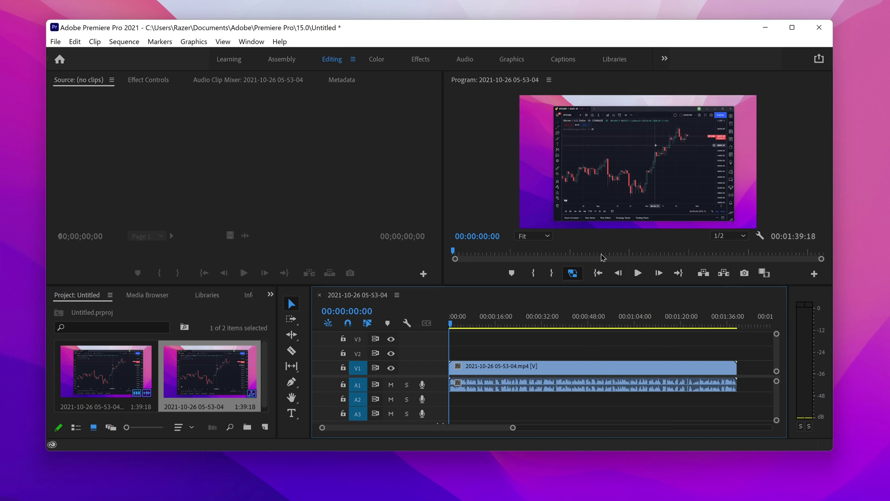
- Enable the Dropped Frame Indicator in the Program Monitor's settings
{"action": "left_click", "coordinate": [759, 236]}
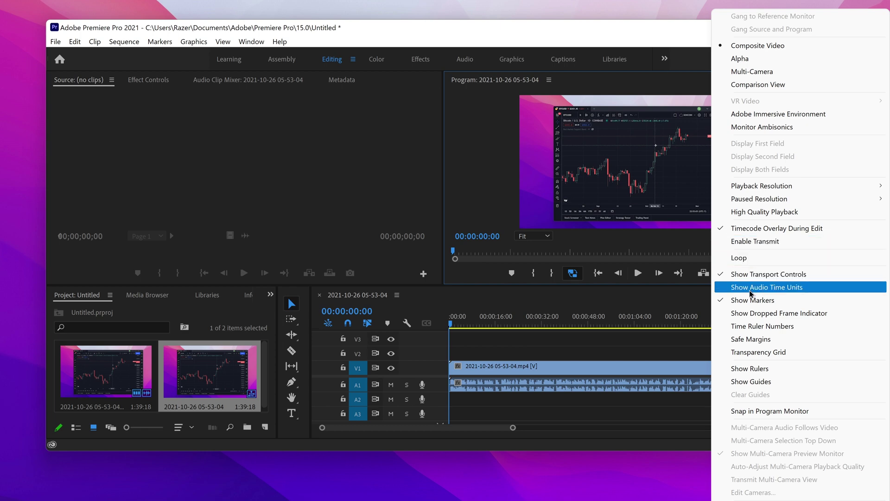
{"action": "left_click", "coordinate": [699, 244]}
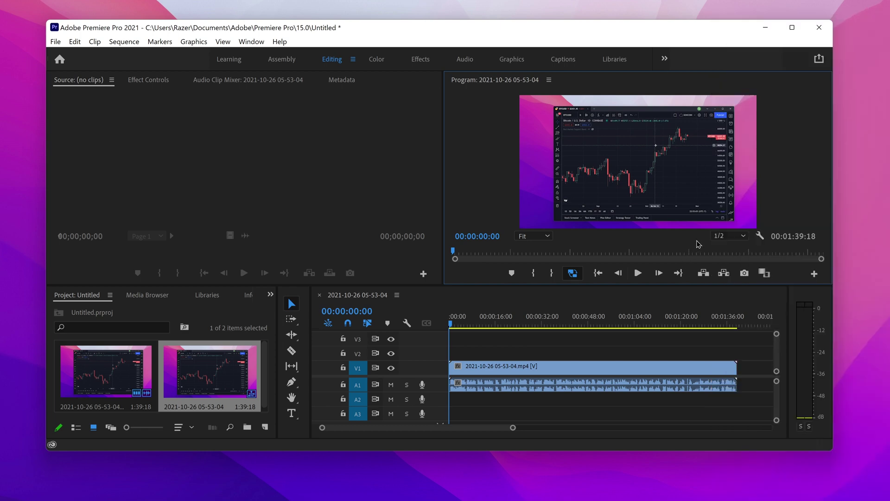
{"action": "left_click", "coordinate": [760, 237]}
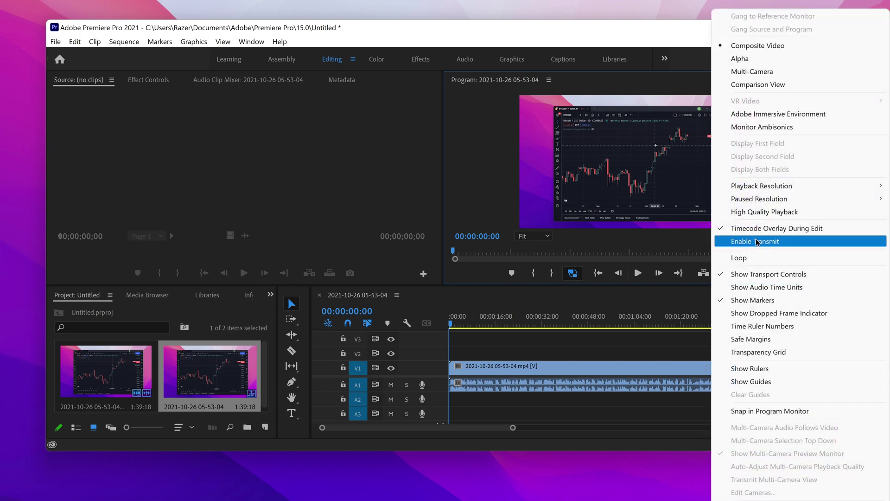
{"action": "left_click", "coordinate": [760, 315]}
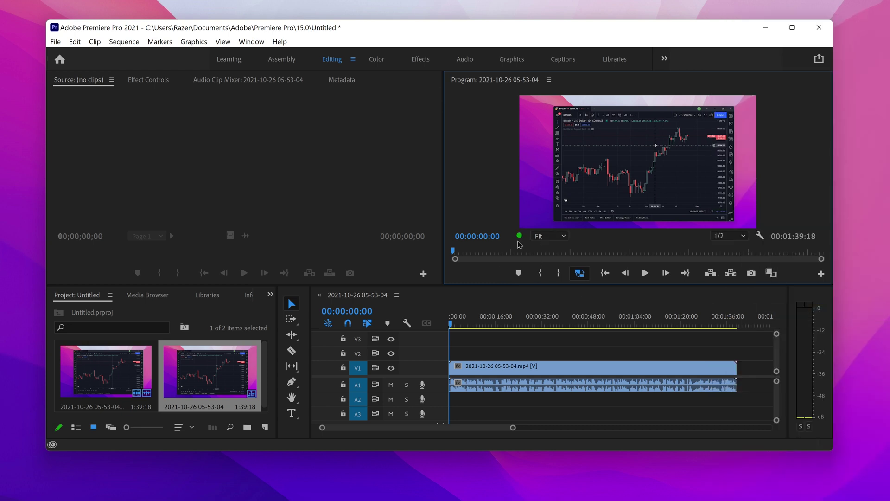
- Play the sequence with proxies on to check the dropped frame indicator, and return the playhead to the start
{"action": "mouse_move", "coordinate": [520, 241]}
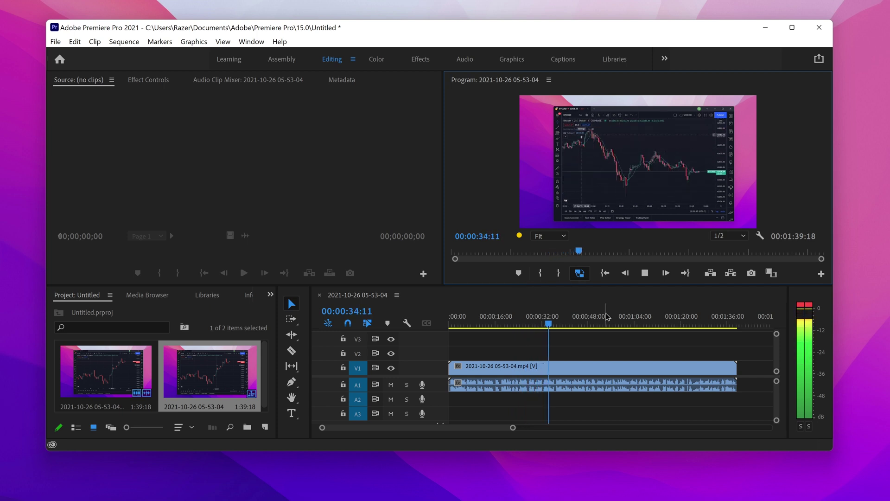
{"action": "left_click", "coordinate": [552, 323]}
{"action": "key", "text": "Home"}
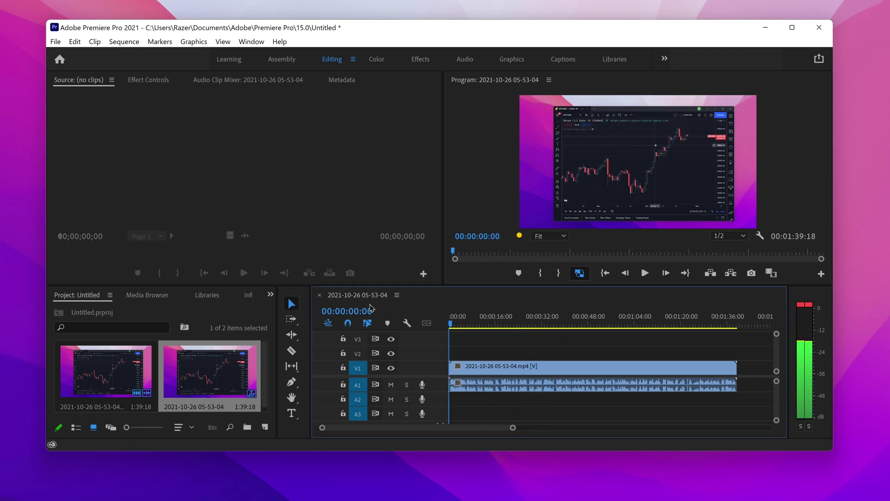
- Turn proxies off and play the first two seconds of the sequence to compare playback
{"action": "left_click", "coordinate": [579, 272]}
{"action": "key", "text": "space"}
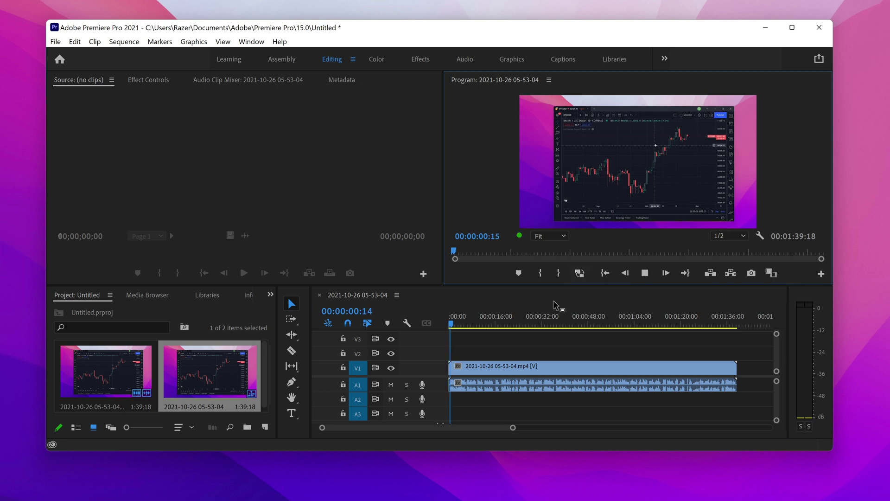
{"action": "key", "text": "space"}
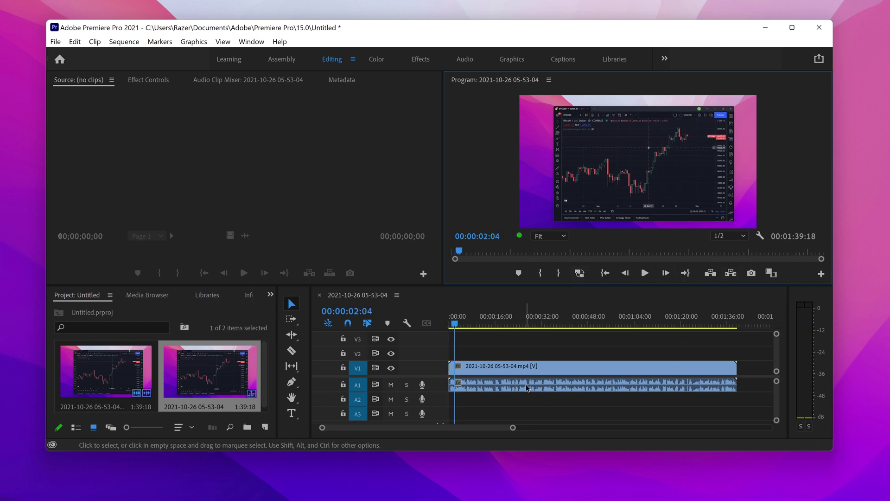